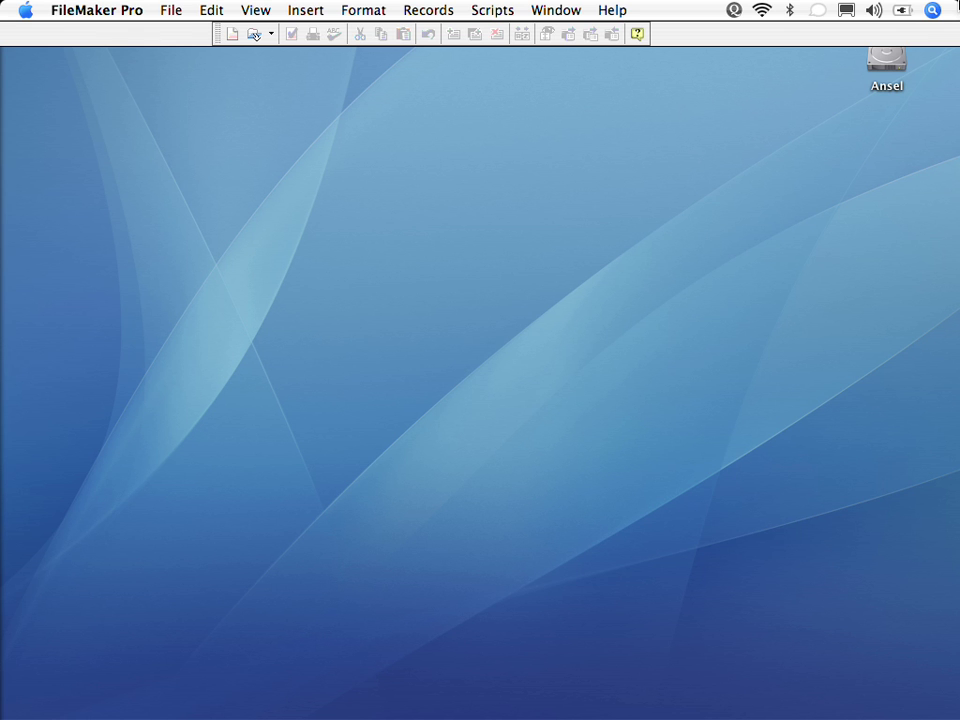
# - Create a new empty database file named Aperture Photo Catalog in Documents, without defining any fields
pyautogui.click(172, 10)
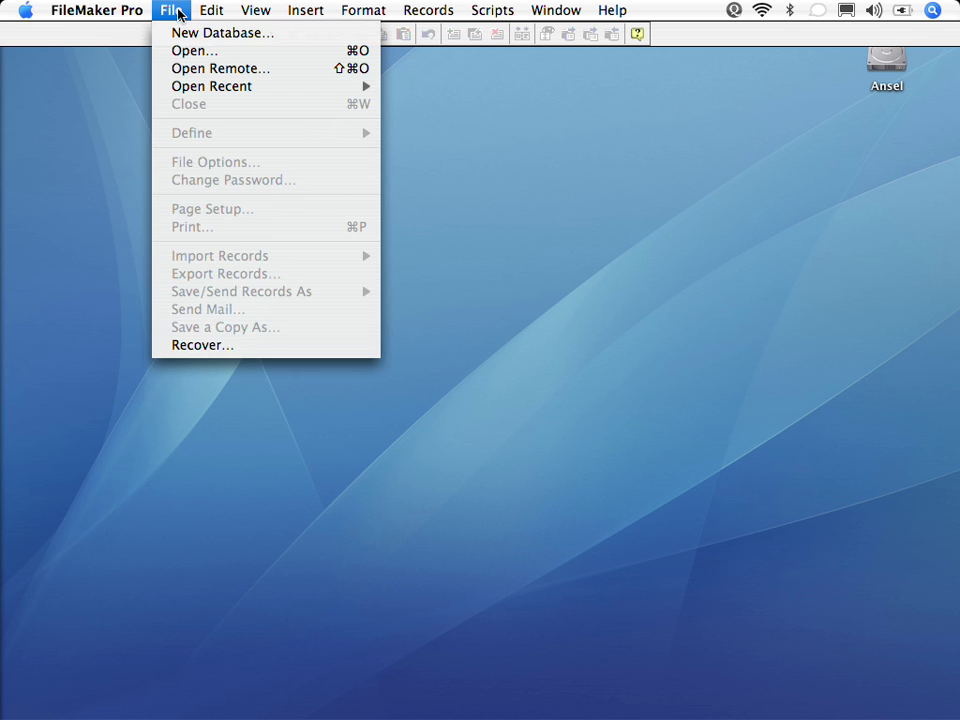
pyautogui.click(190, 34)
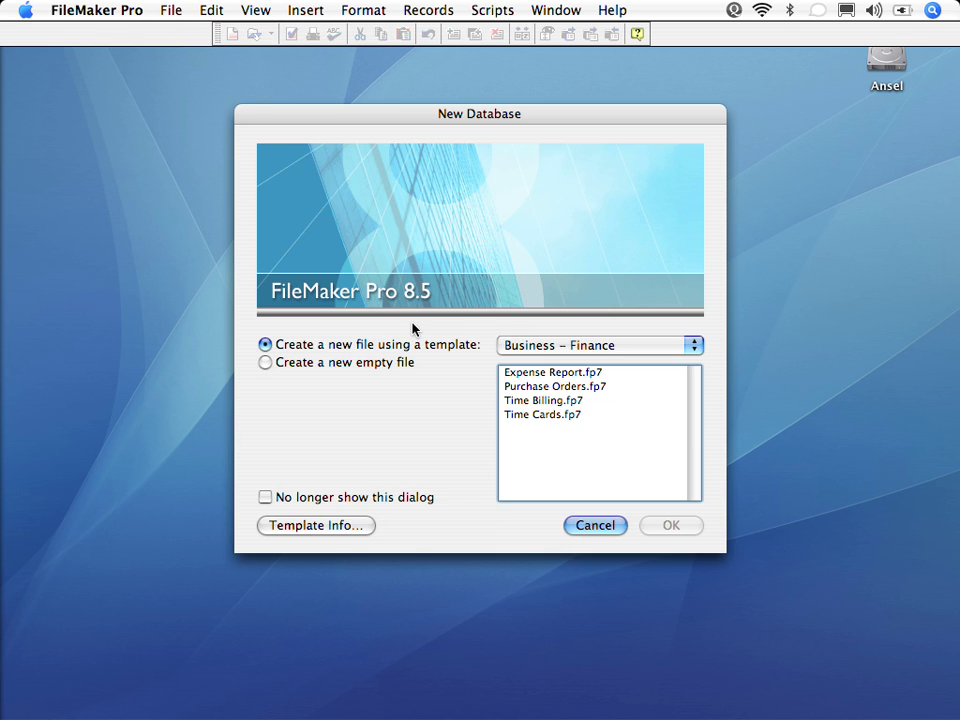
pyautogui.click(388, 363)
pyautogui.click(670, 524)
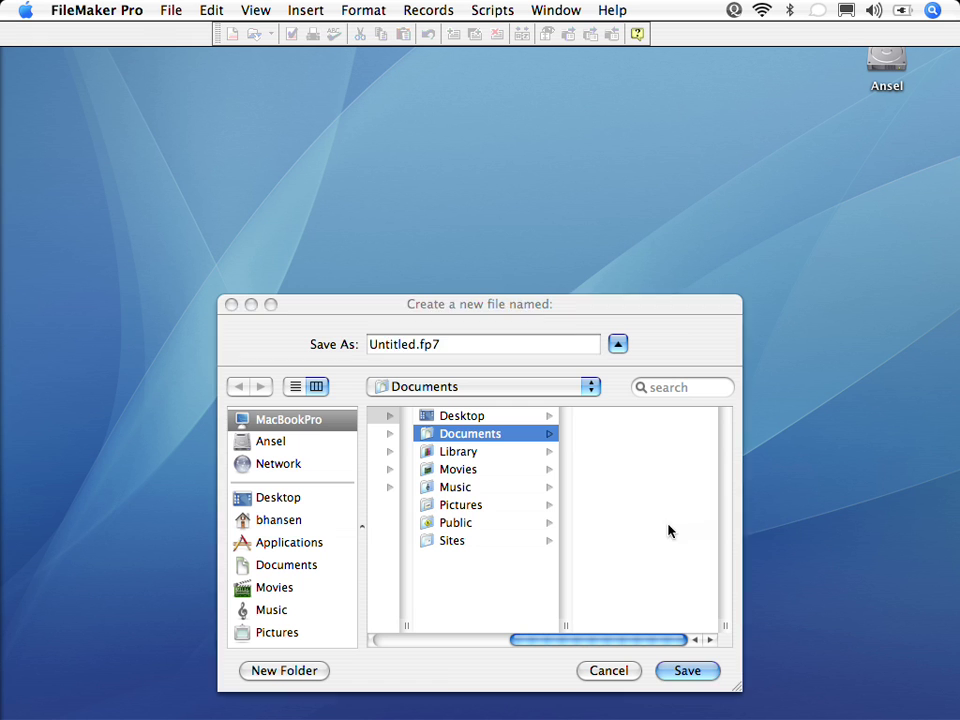
pyautogui.write('Apert')
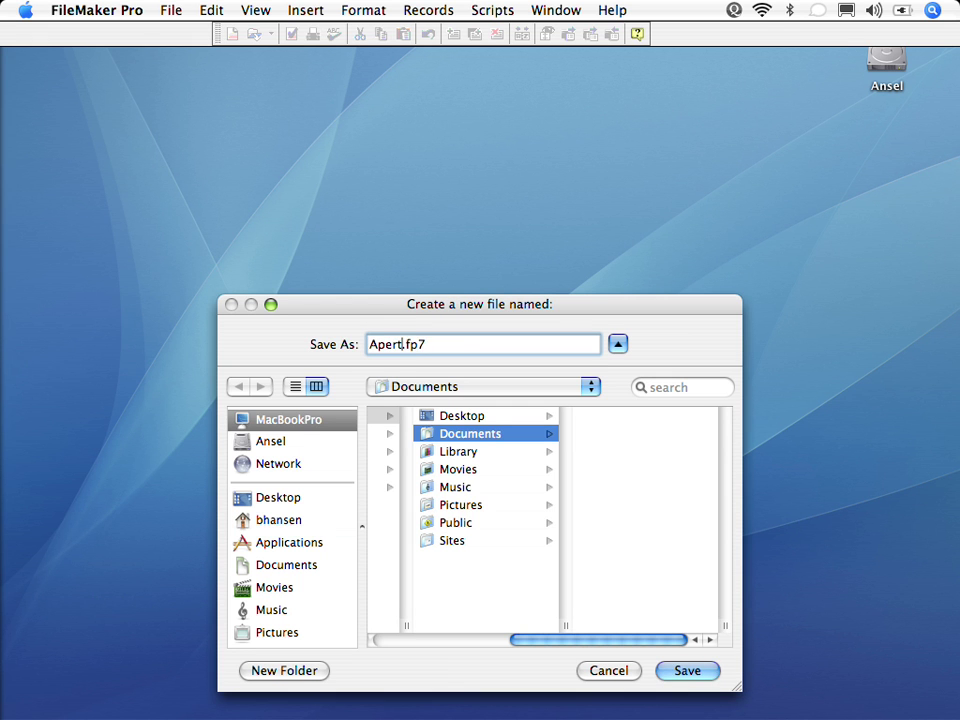
pyautogui.write('ure Photo C')
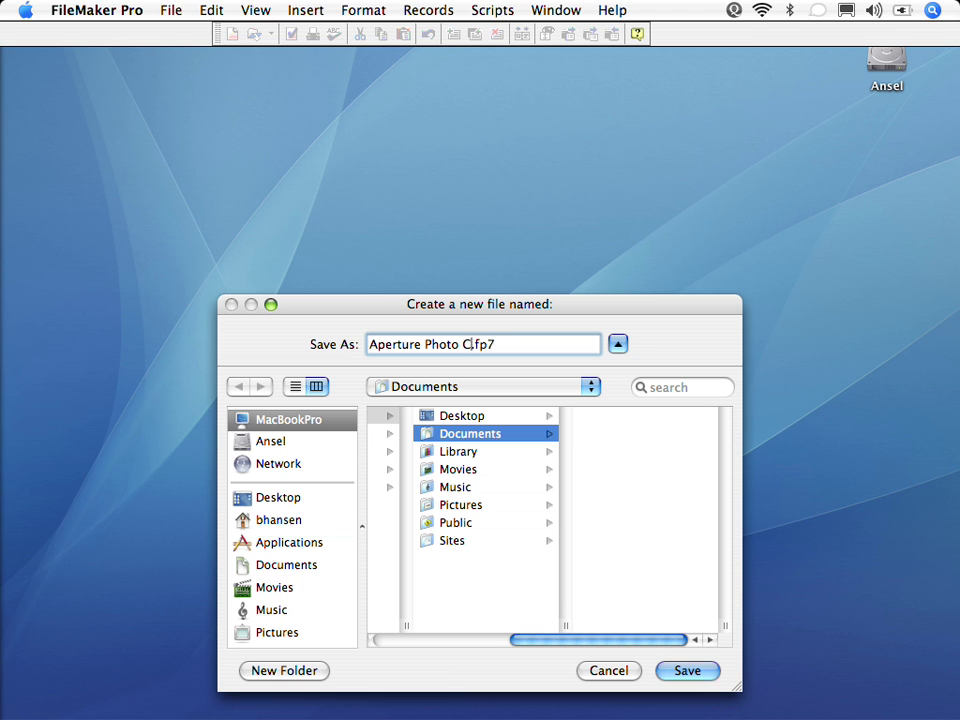
pyautogui.write('atalog')
pyautogui.click(683, 671)
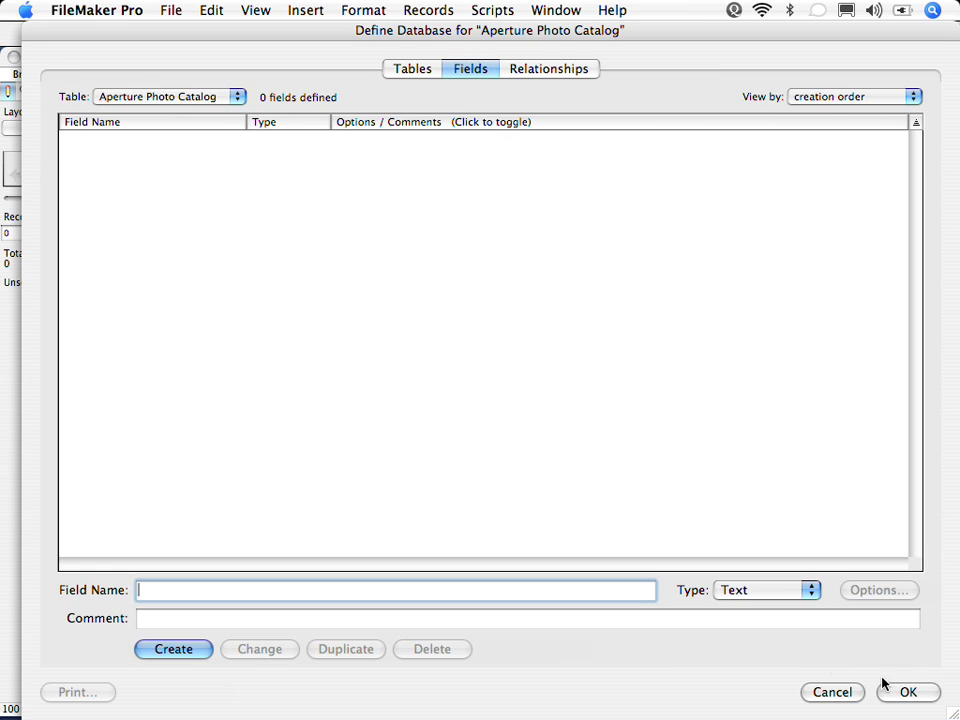
pyautogui.click(886, 688)
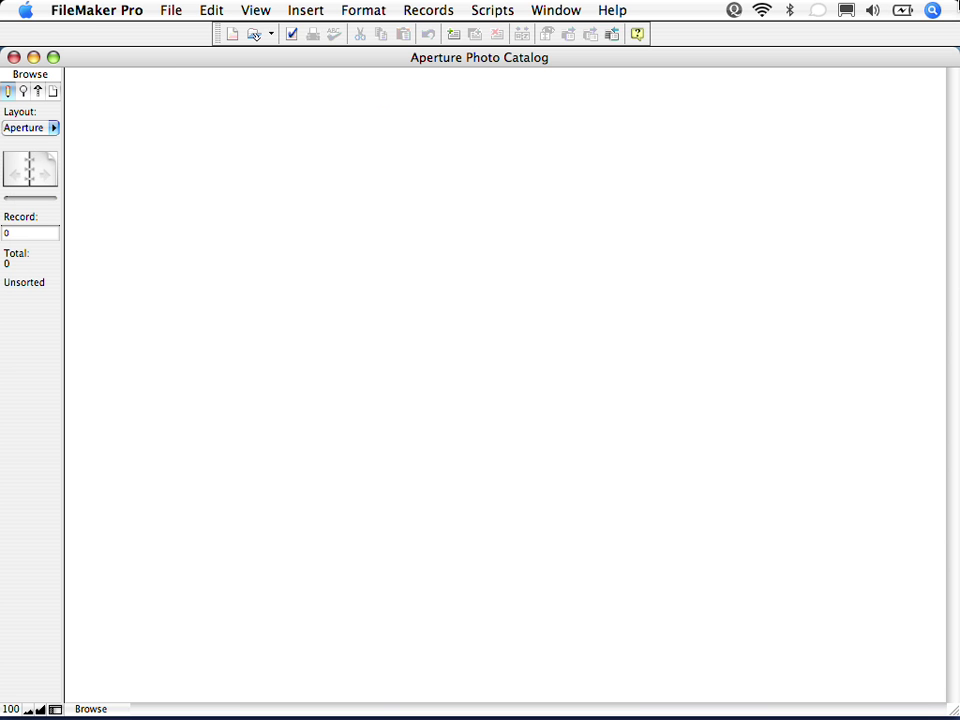
# - Turn on ODBC/JDBC sharing and give all users access to Aperture Photo Catalog.fp7
pyautogui.click(126, 7)
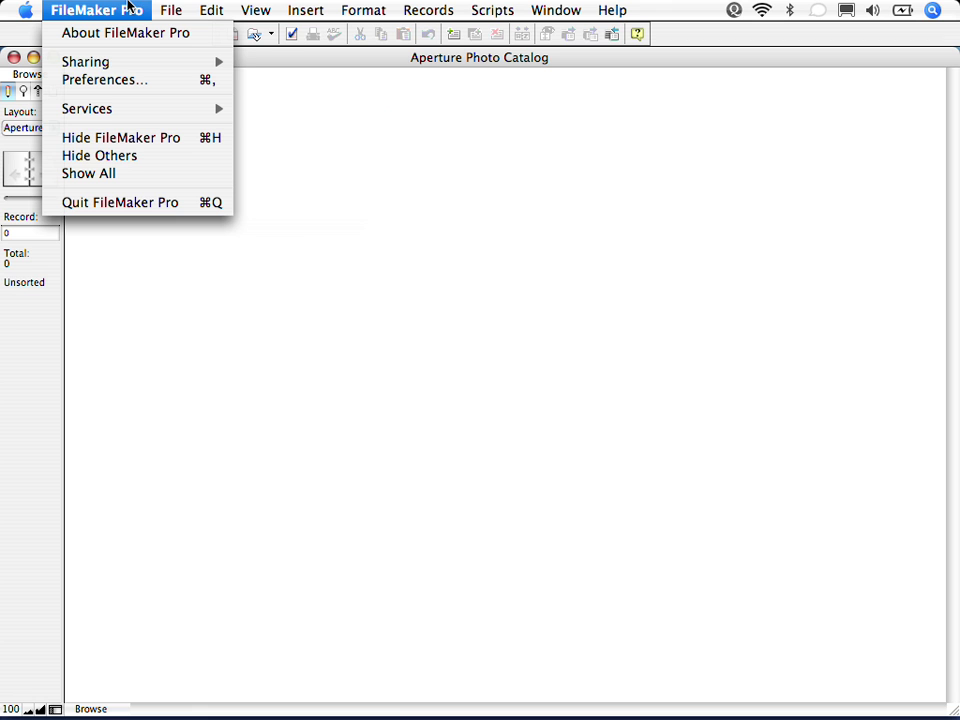
pyautogui.moveTo(122, 64)
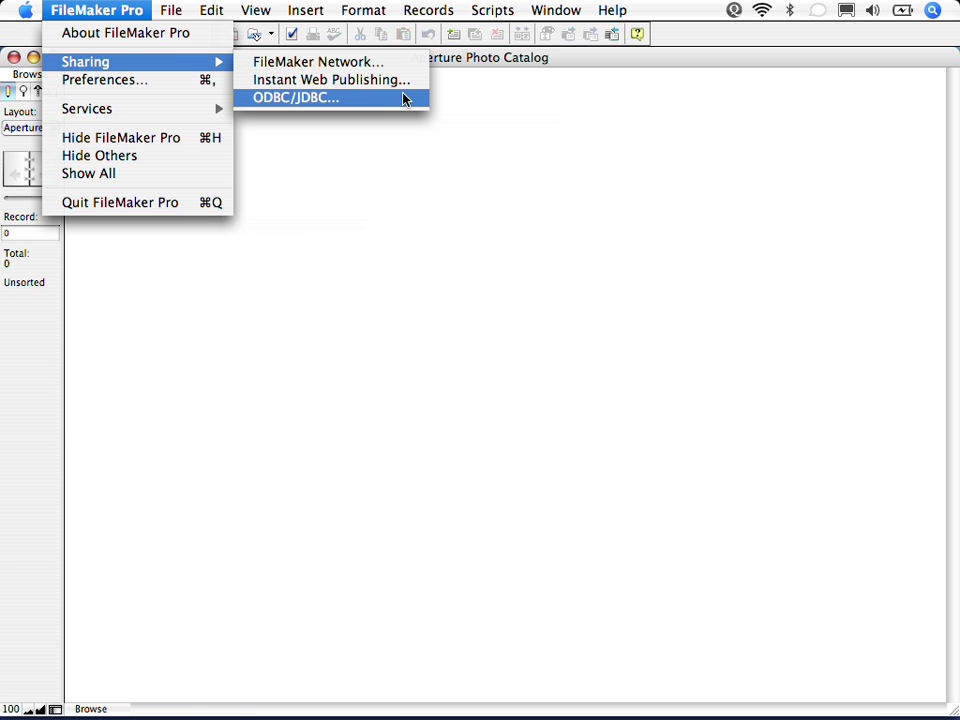
pyautogui.click(405, 99)
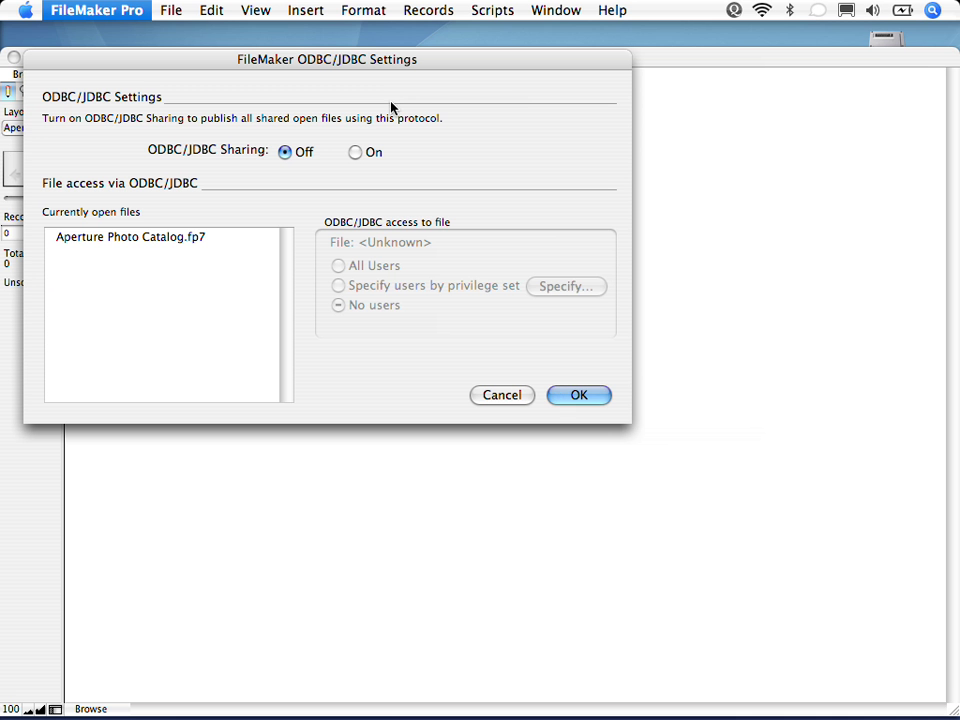
pyautogui.click(360, 152)
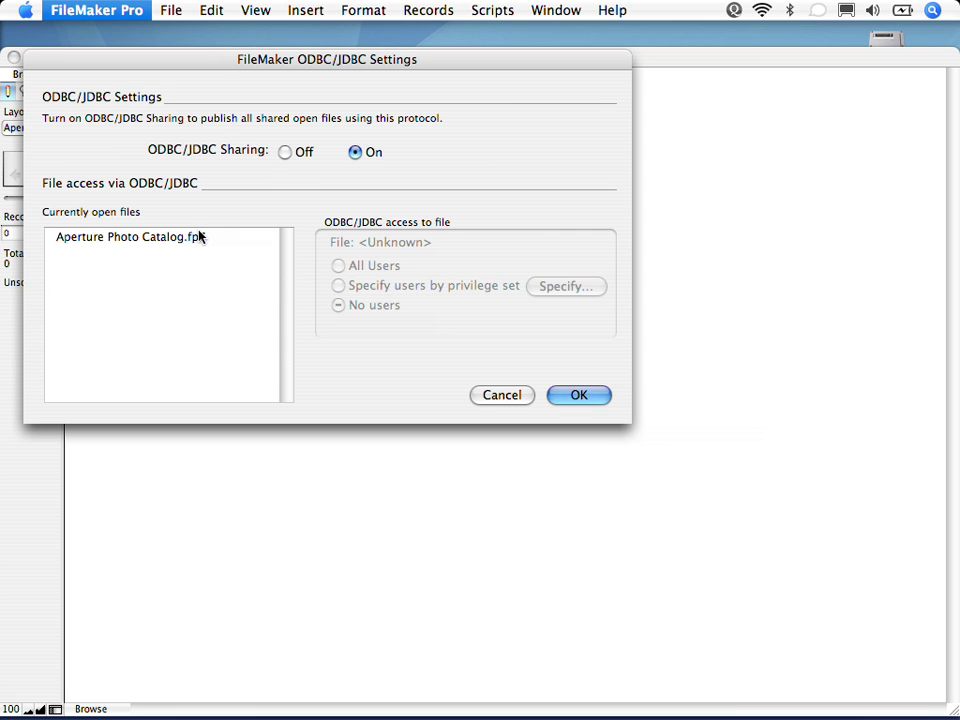
pyautogui.click(161, 241)
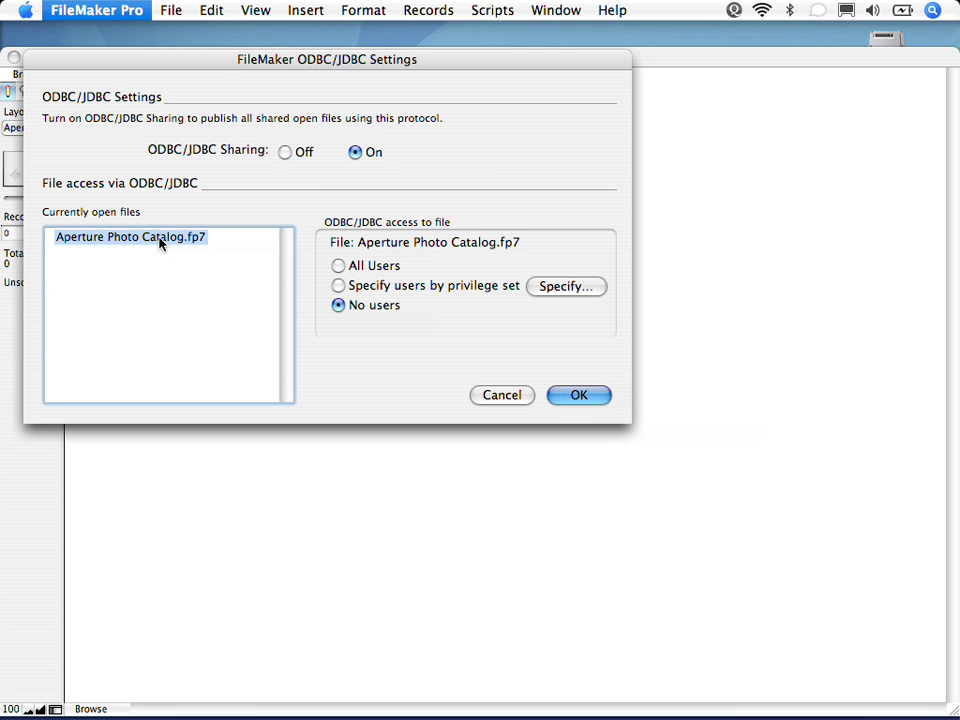
pyautogui.click(338, 266)
pyautogui.click(588, 396)
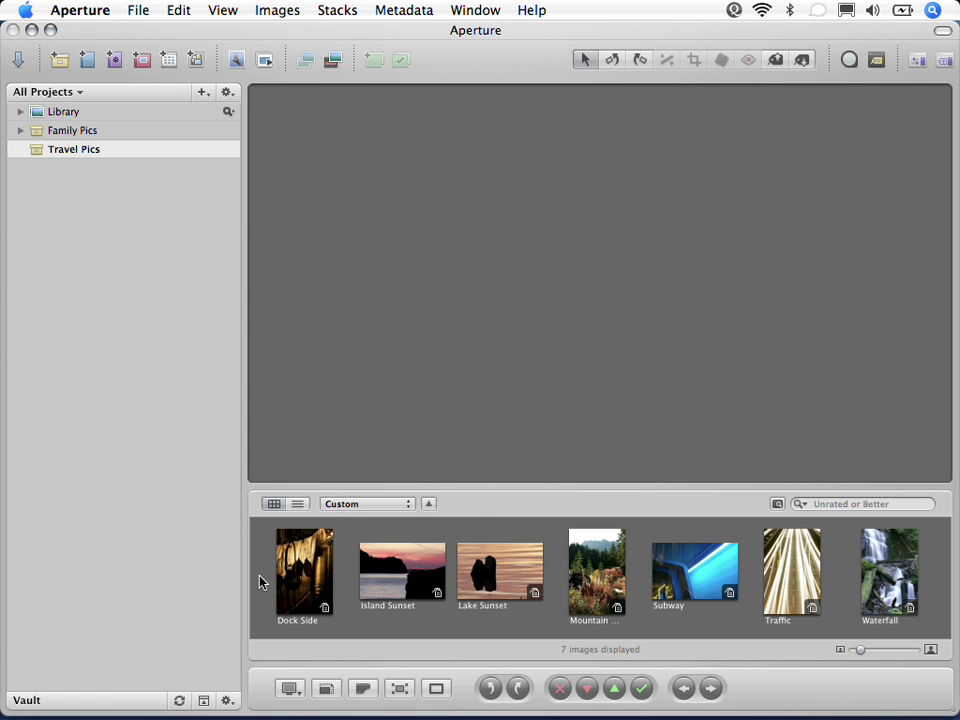
# - Switch to Aperture, select all seven images in Travel Pics and open the FileMaker export for them
pyautogui.moveTo(260, 582); pyautogui.dragTo(903, 590)
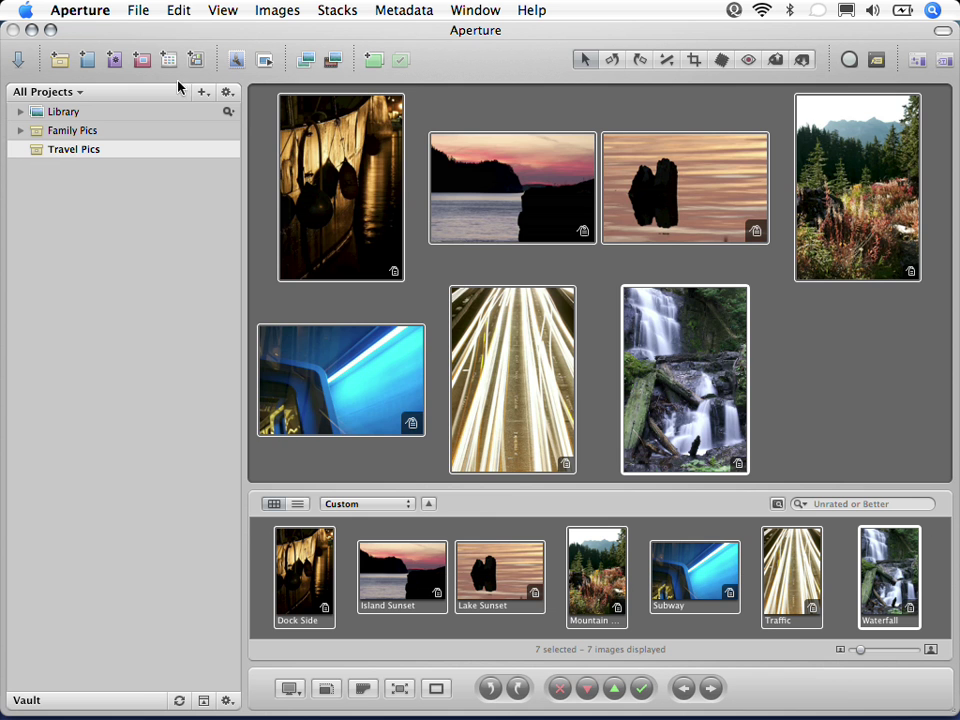
pyautogui.click(140, 12)
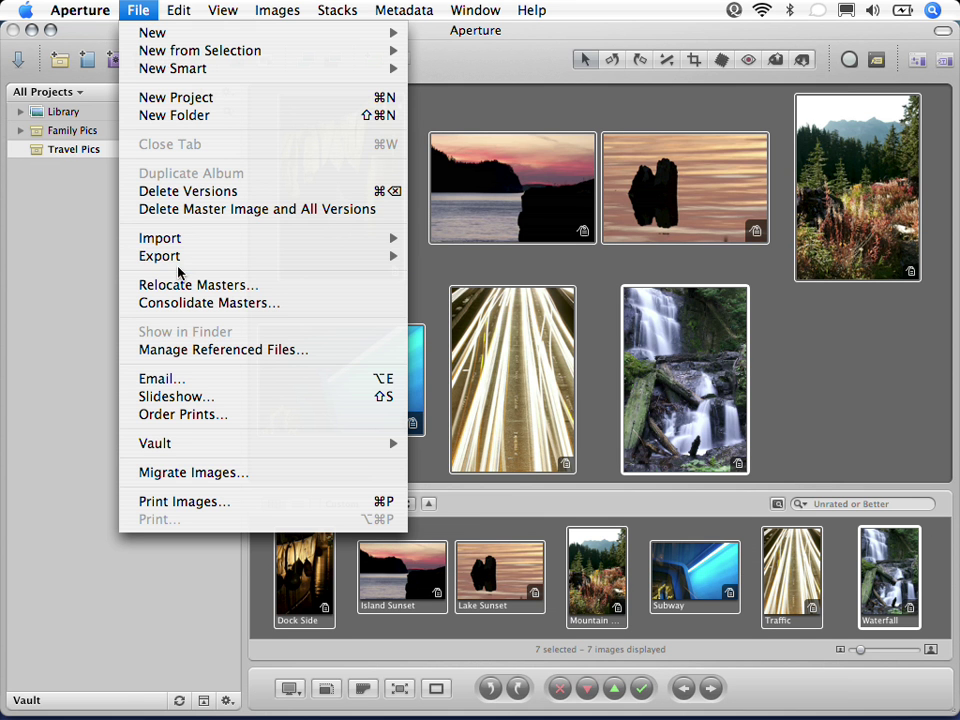
pyautogui.moveTo(178, 258)
pyautogui.click(475, 321)
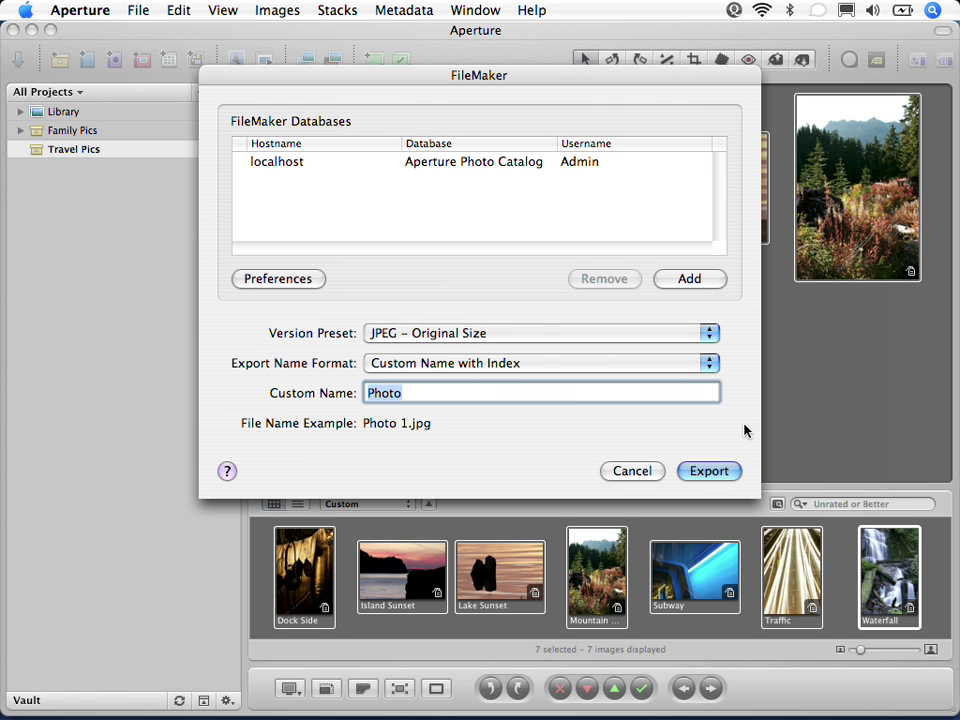
# - Add a FileMaker database connection on localhost for Aperture Photo Catalog with the account name Admin and no password
pyautogui.click(706, 279)
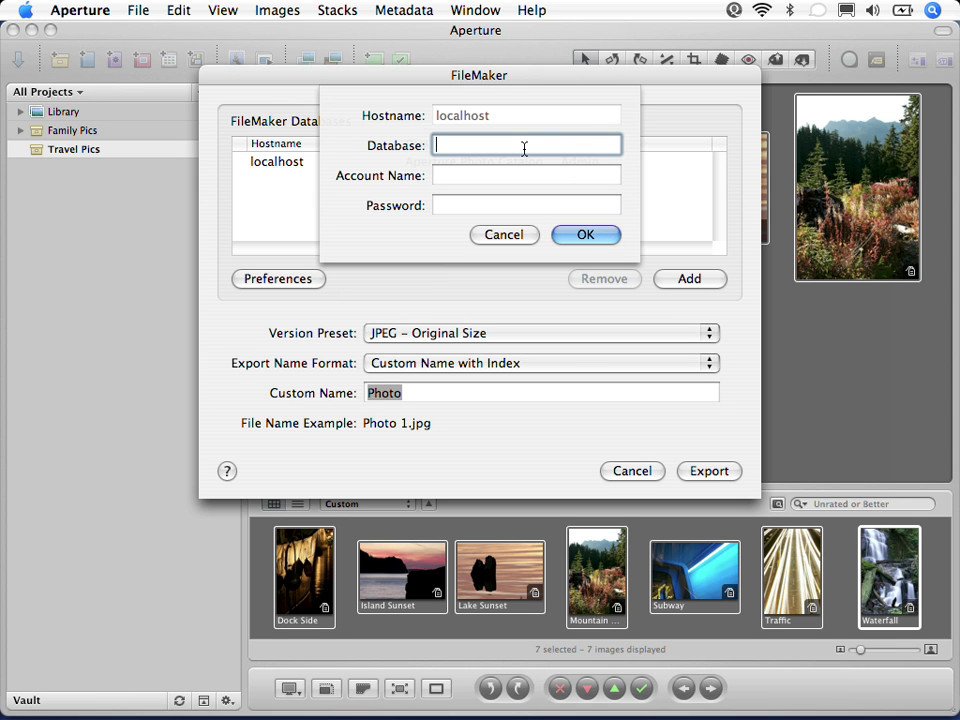
pyautogui.write('Aperture Photo Cat')
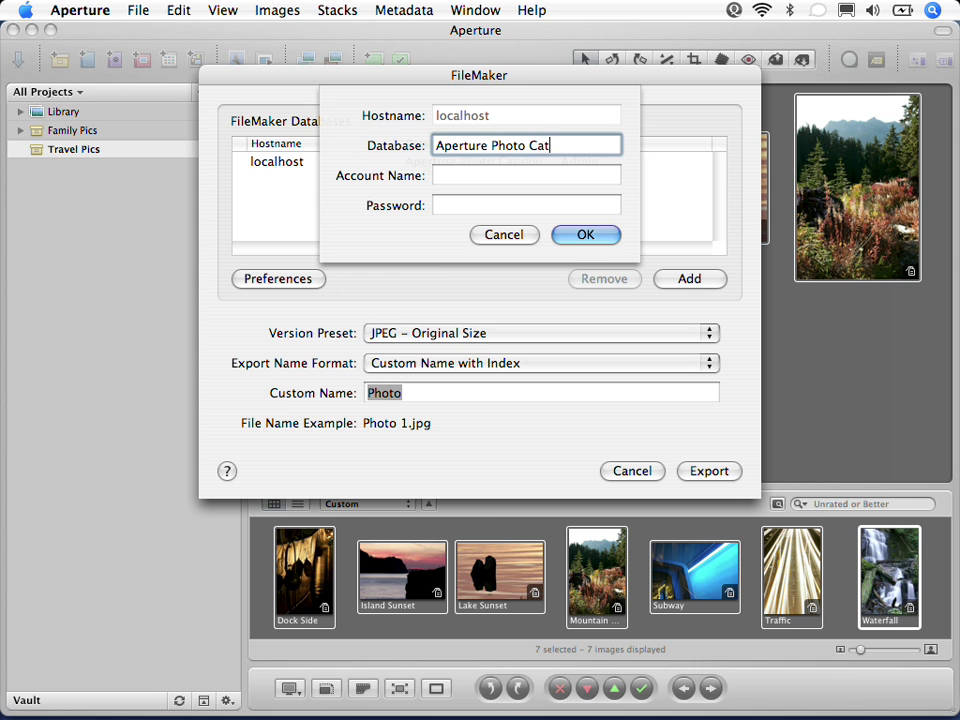
pyautogui.write('alog')
pyautogui.press('Tab')
pyautogui.write('Admin')
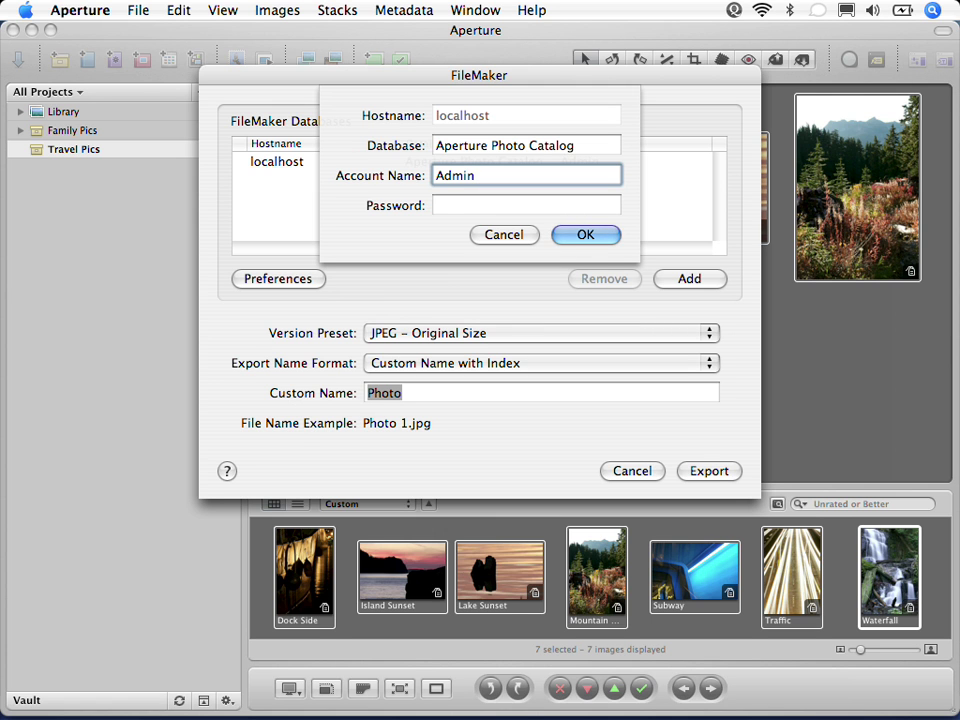
pyautogui.click(590, 236)
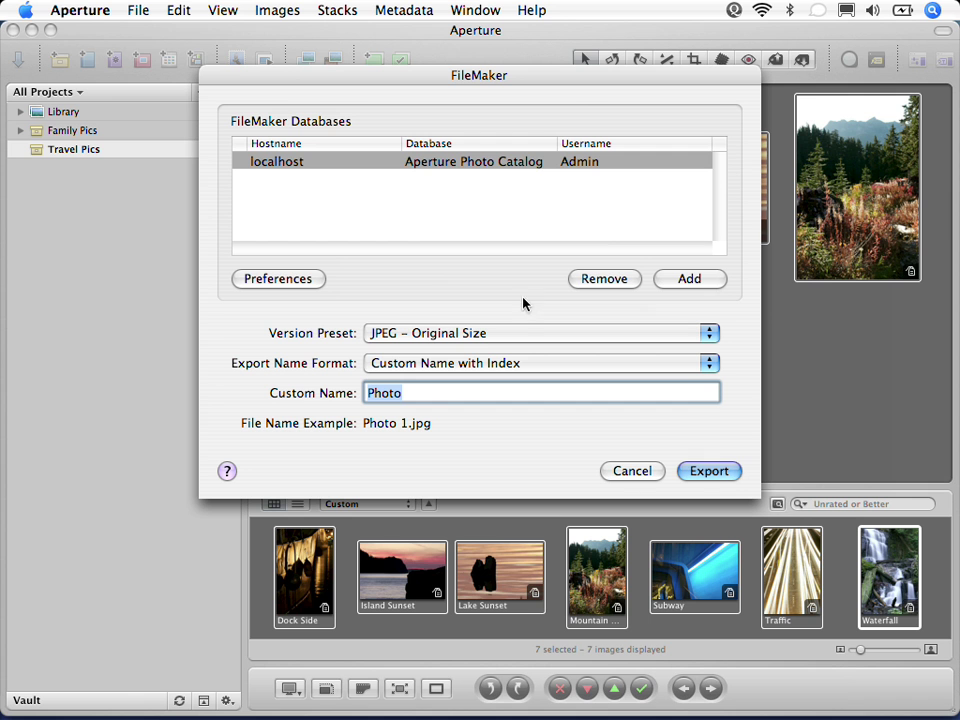
# - Set the version preset to JPEG - Fit within 640 x 640 and the export name format to Custom Name with Index
pyautogui.click(515, 335)
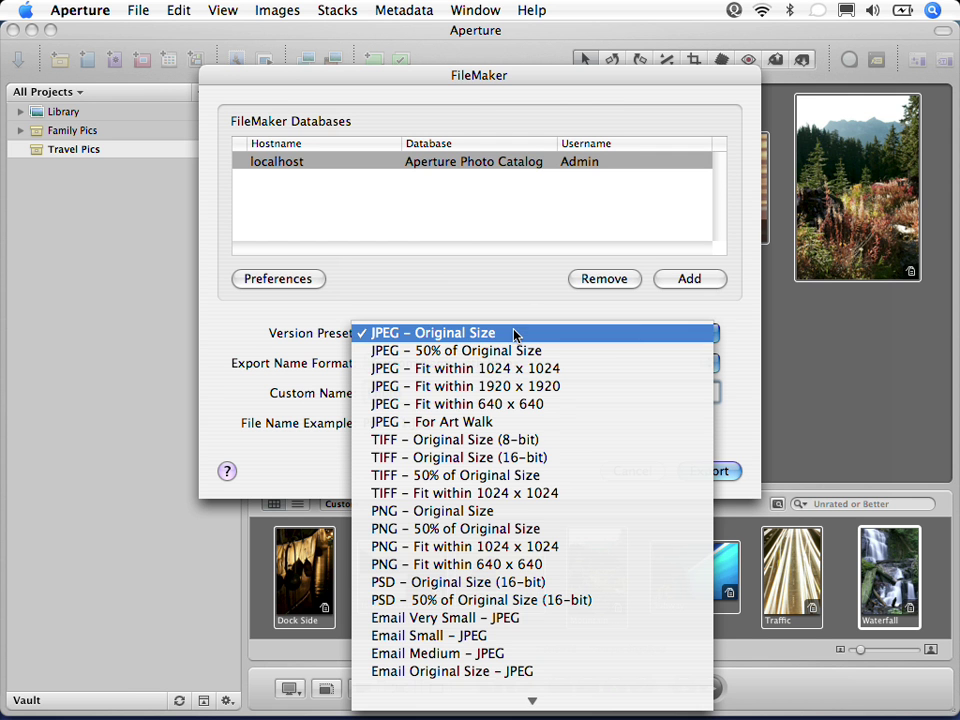
pyautogui.click(551, 403)
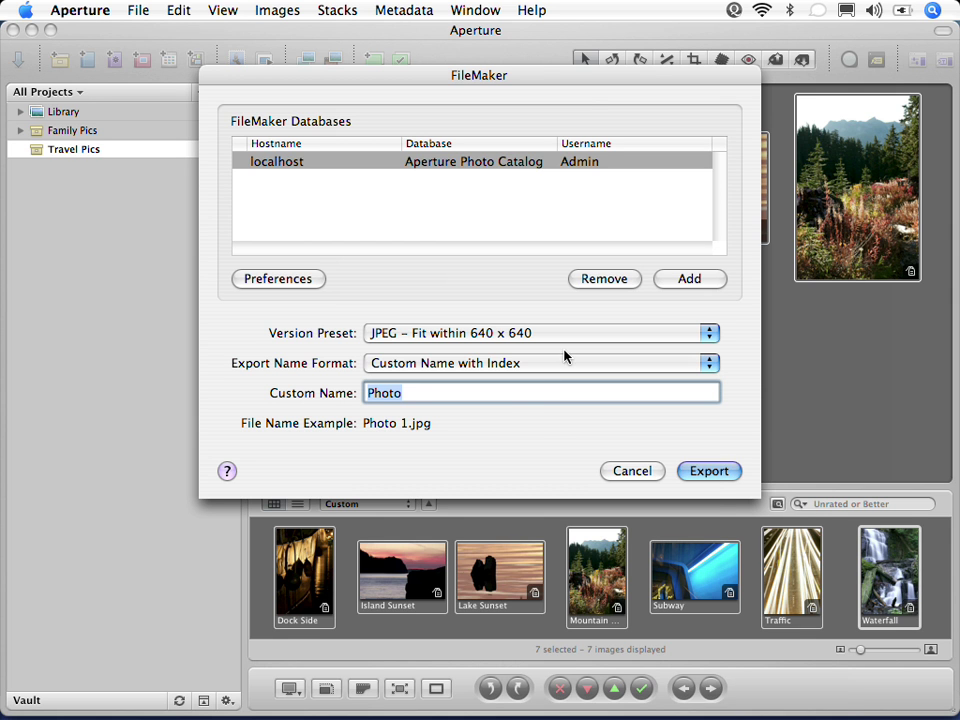
pyautogui.click(567, 367)
pyautogui.click(567, 367)
# - Export the selected photos into a new folder named images inside Documents
pyautogui.click(709, 471)
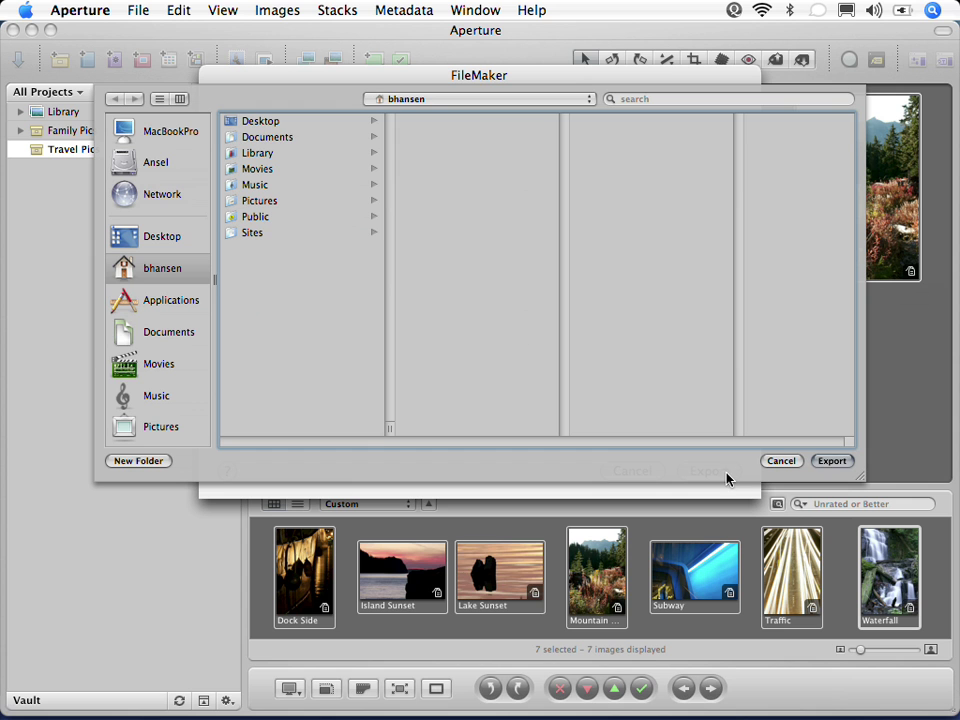
pyautogui.click(265, 137)
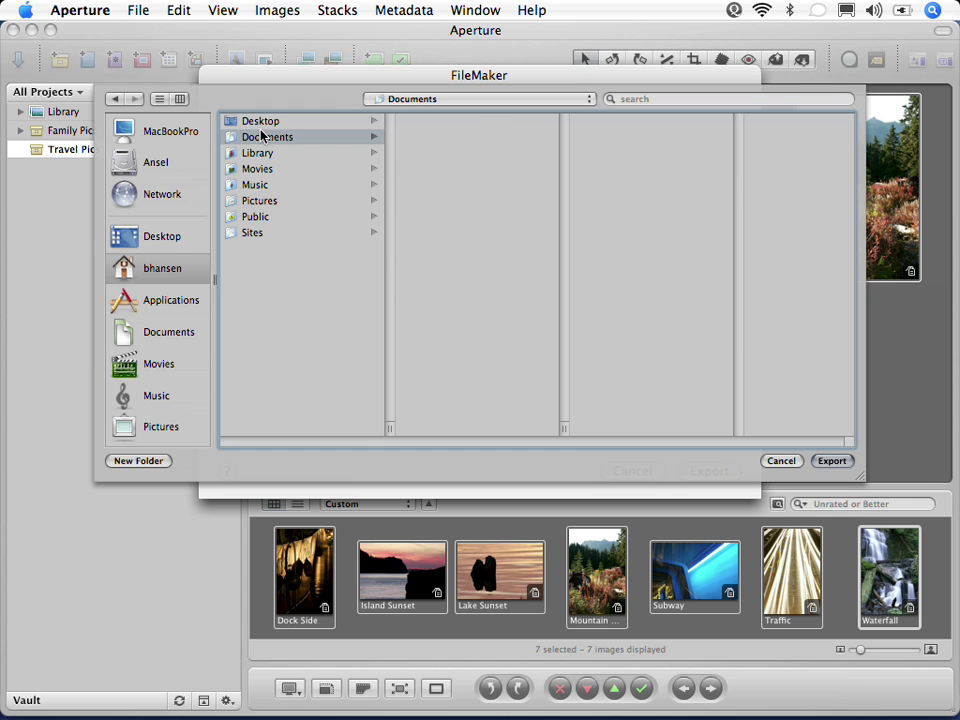
pyautogui.click(155, 460)
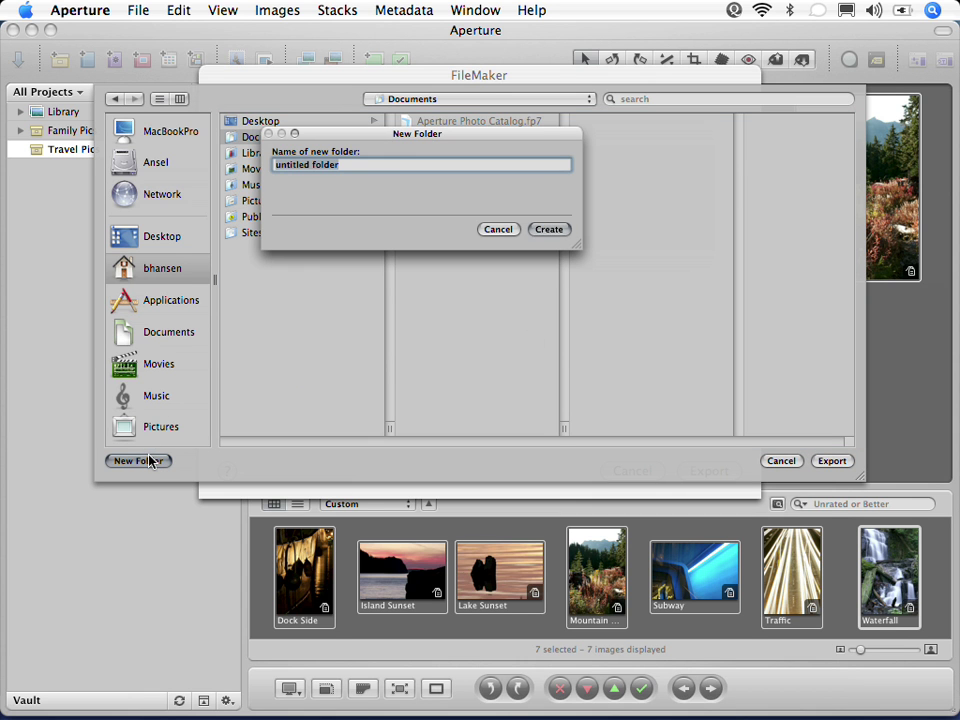
pyautogui.write('images')
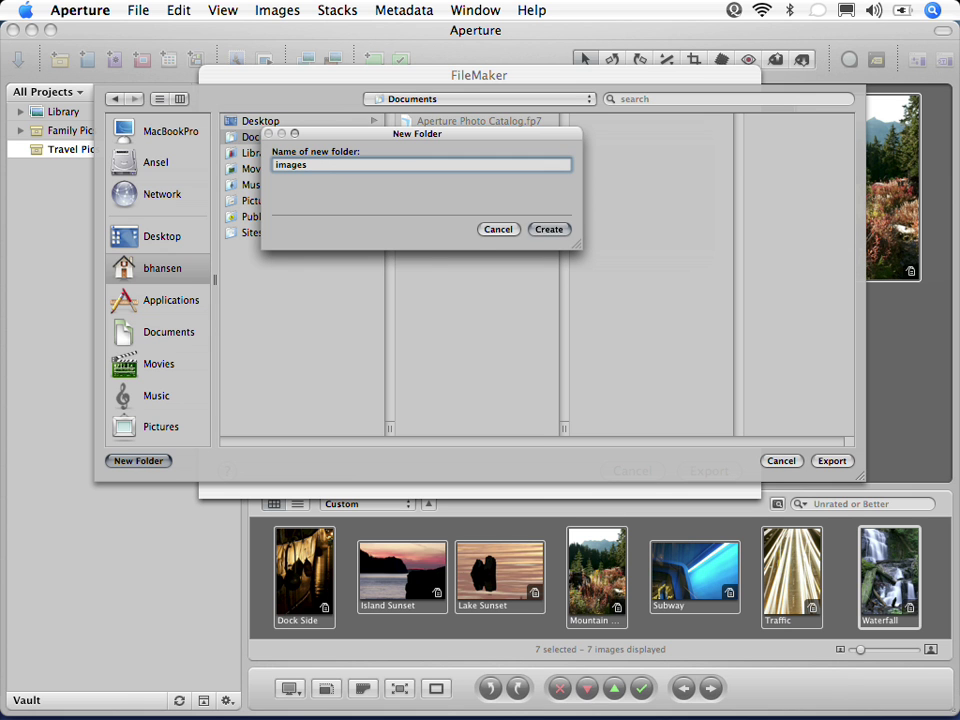
pyautogui.click(548, 229)
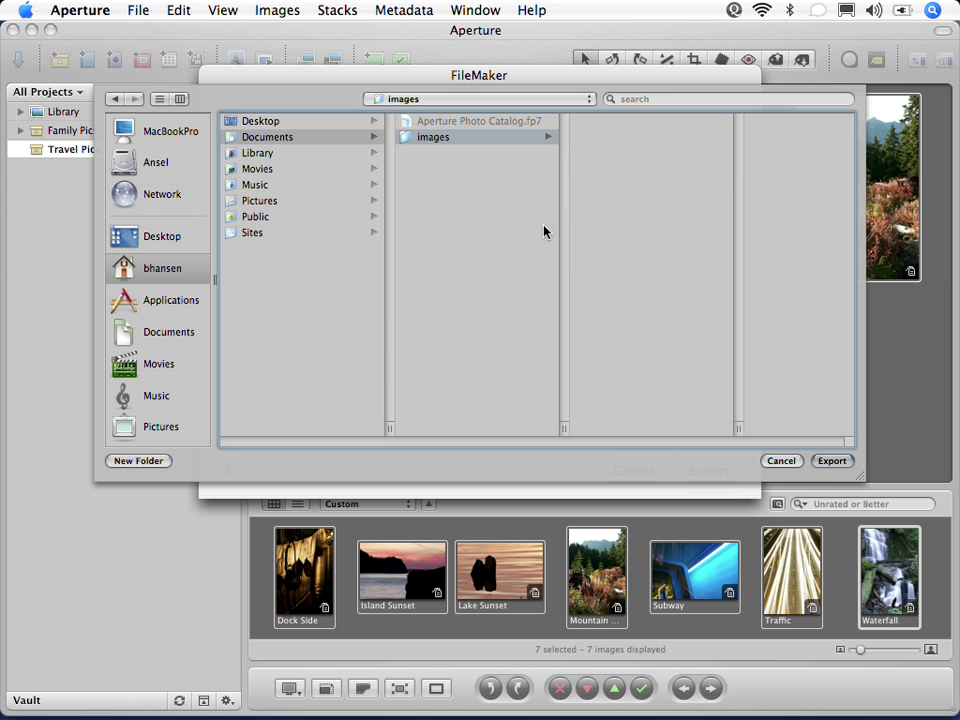
pyautogui.click(838, 462)
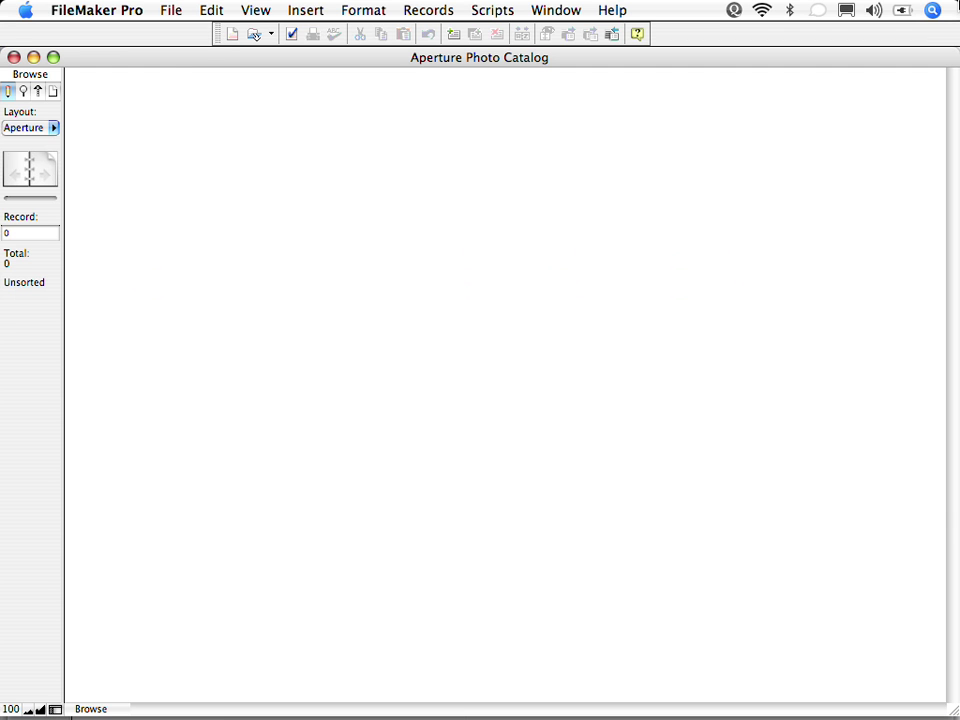
# - In Layout mode, start a new Standard form layout named Photos that shows records from the Aperture_Photo table
pyautogui.click(246, 6)
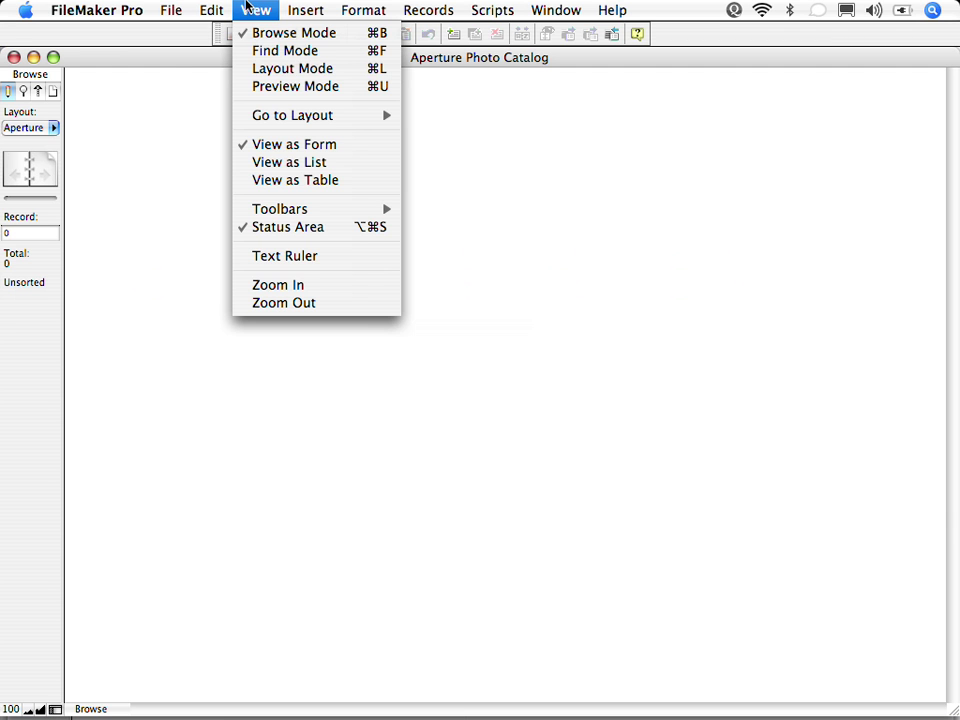
pyautogui.click(281, 68)
pyautogui.click(438, 10)
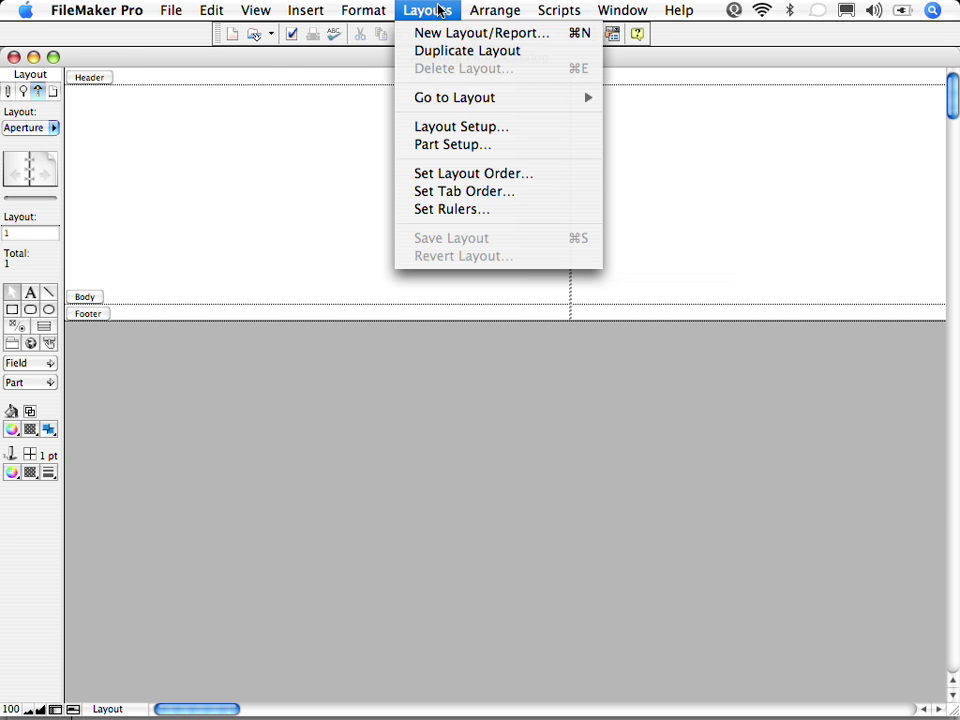
pyautogui.click(446, 33)
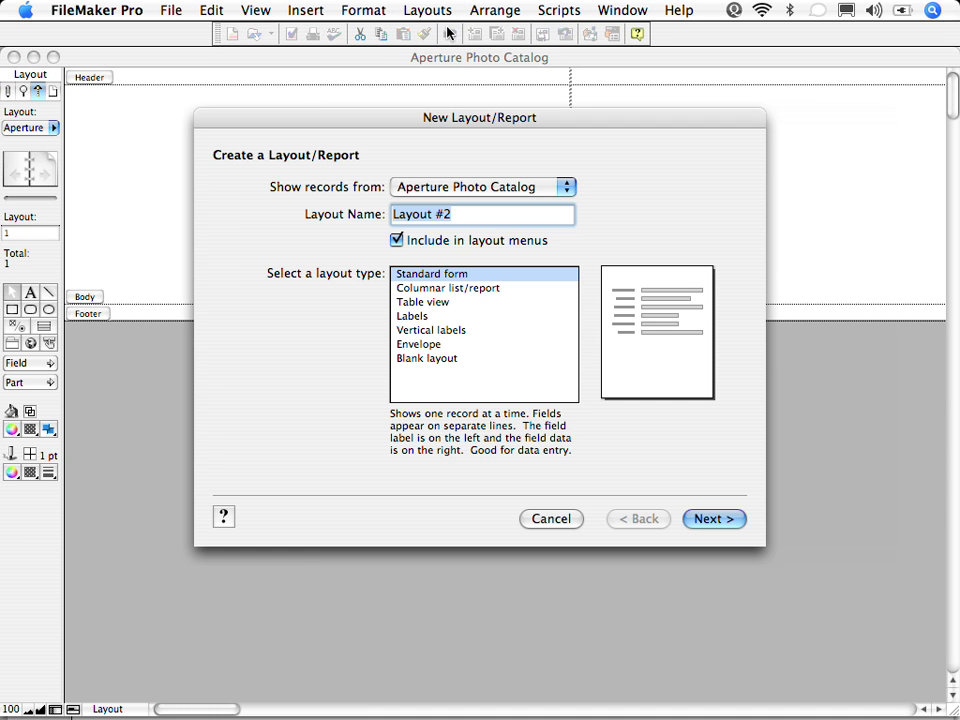
pyautogui.click(449, 189)
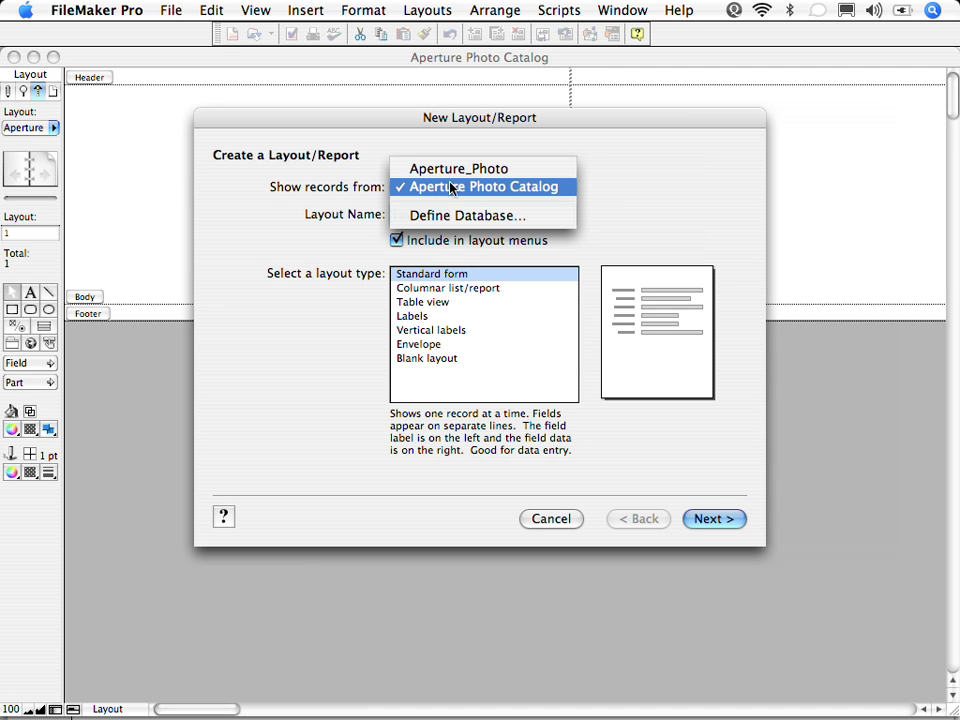
pyautogui.click(450, 169)
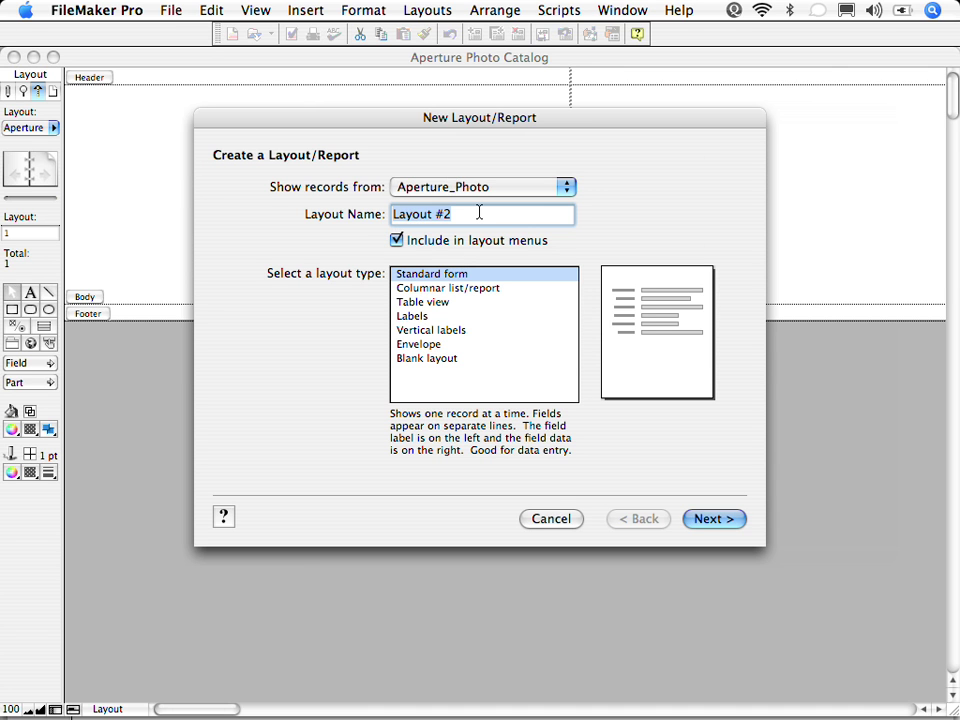
pyautogui.write('Photos')
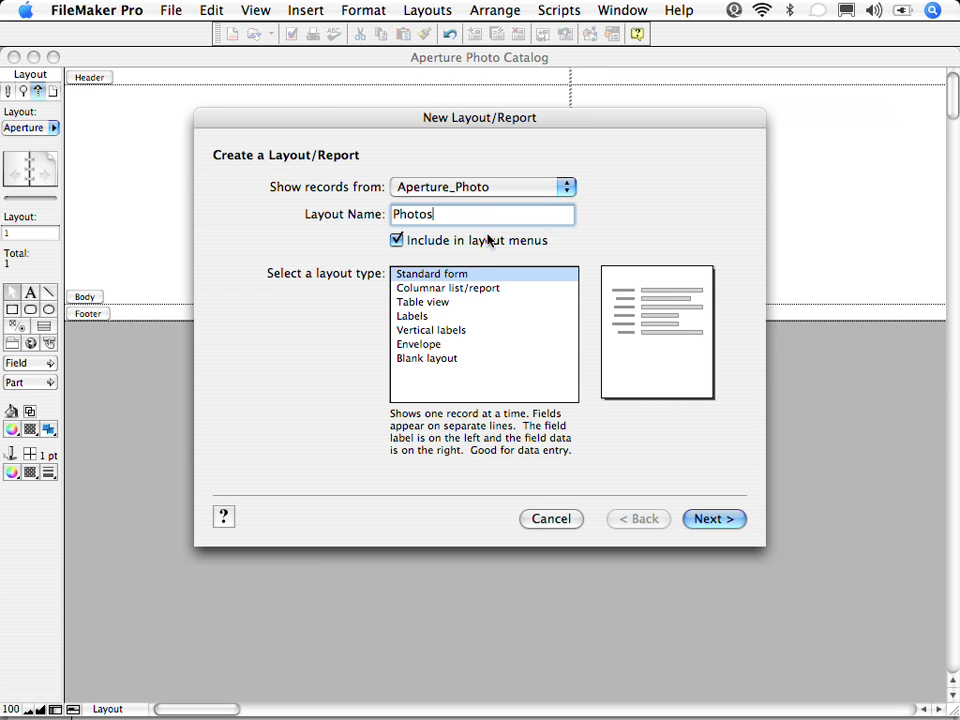
pyautogui.click(453, 276)
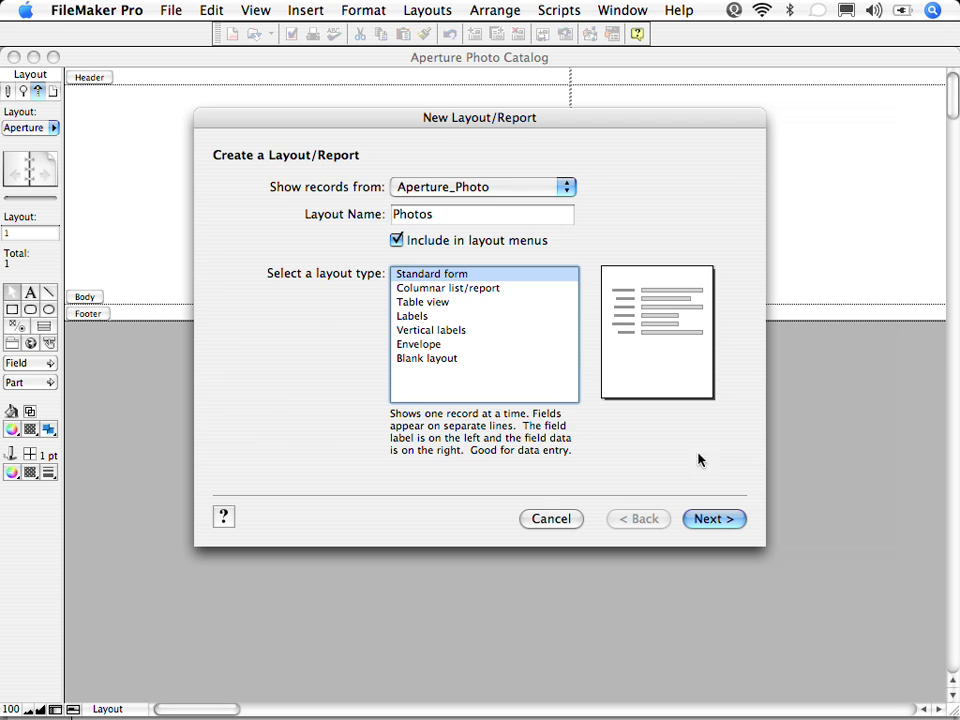
pyautogui.click(714, 519)
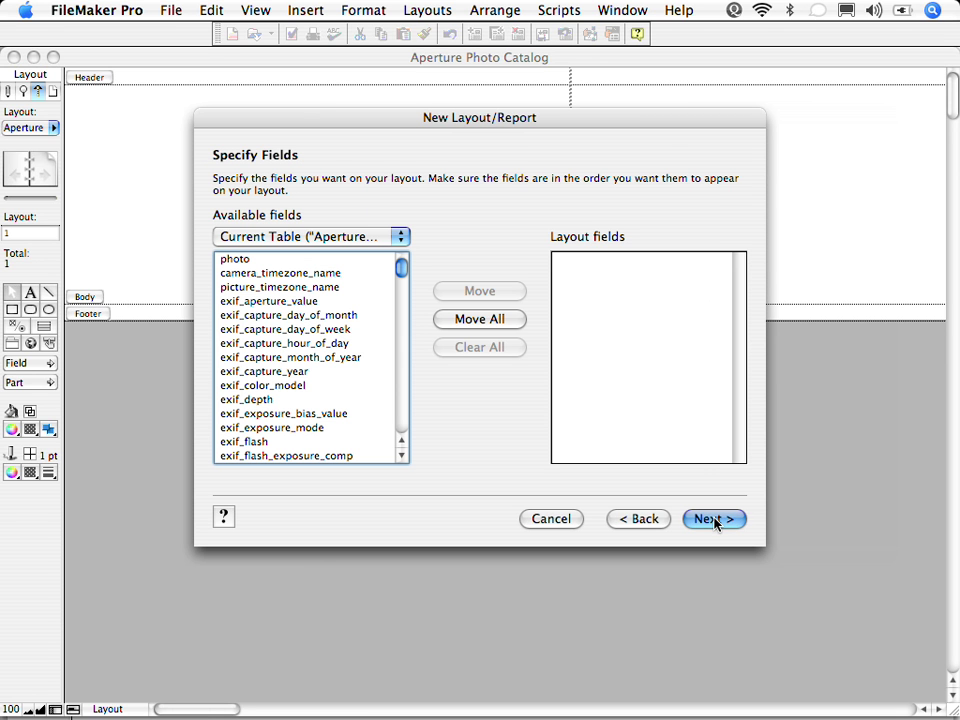
# - Include all available fields in the new layout and finish it with the Aqua screen theme
pyautogui.click(495, 324)
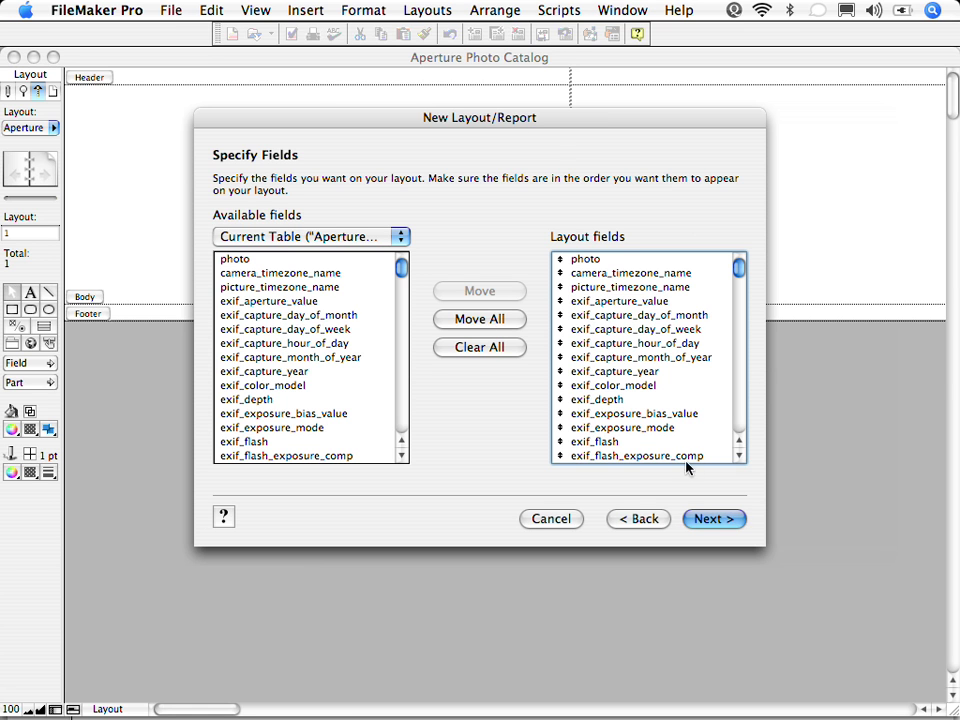
pyautogui.click(718, 522)
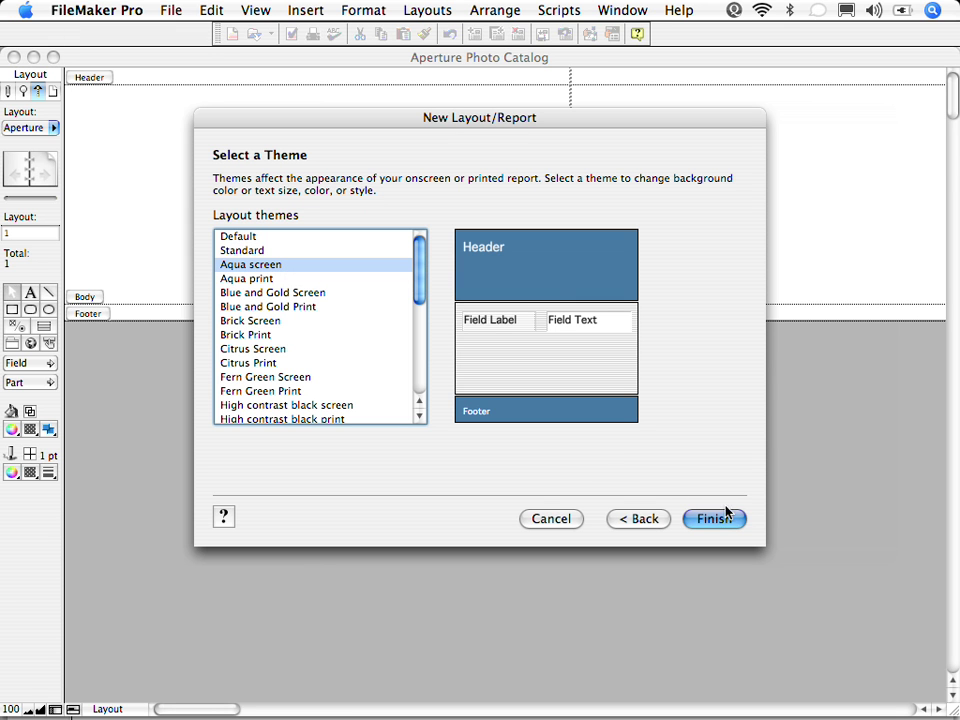
pyautogui.click(716, 519)
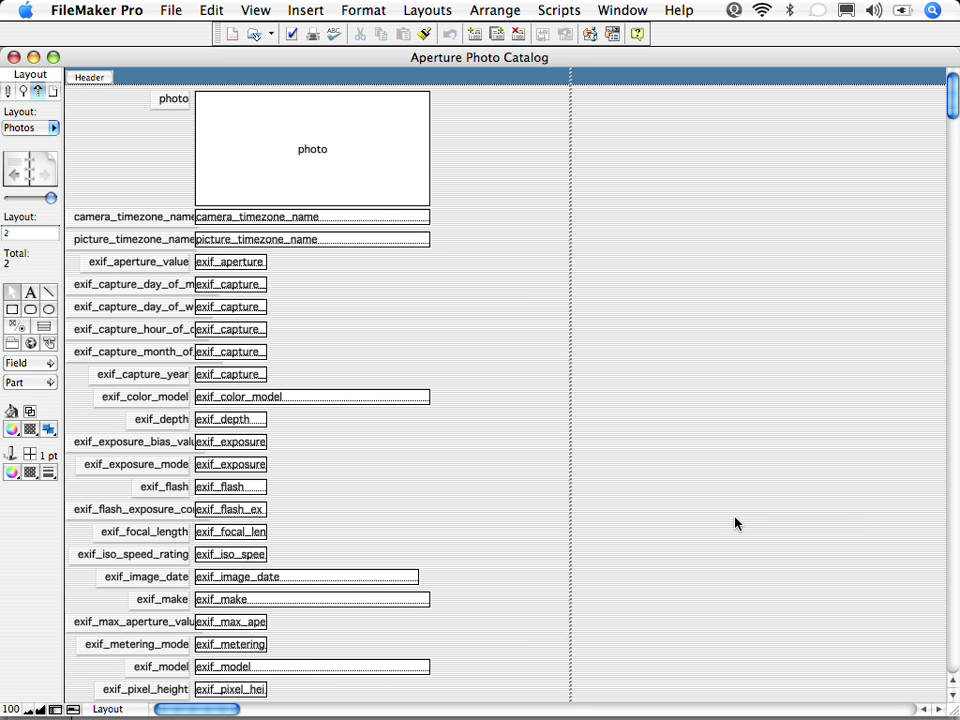
# - Switch to Browse mode and page forward through the exported photo records in the Photos layout
pyautogui.click(254, 10)
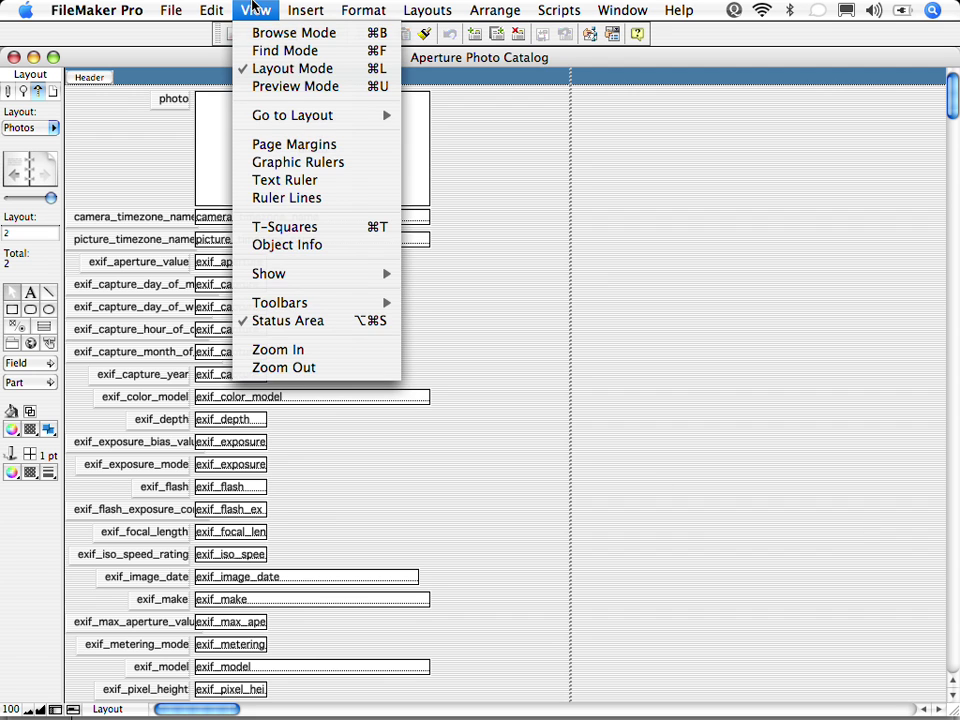
pyautogui.click(259, 34)
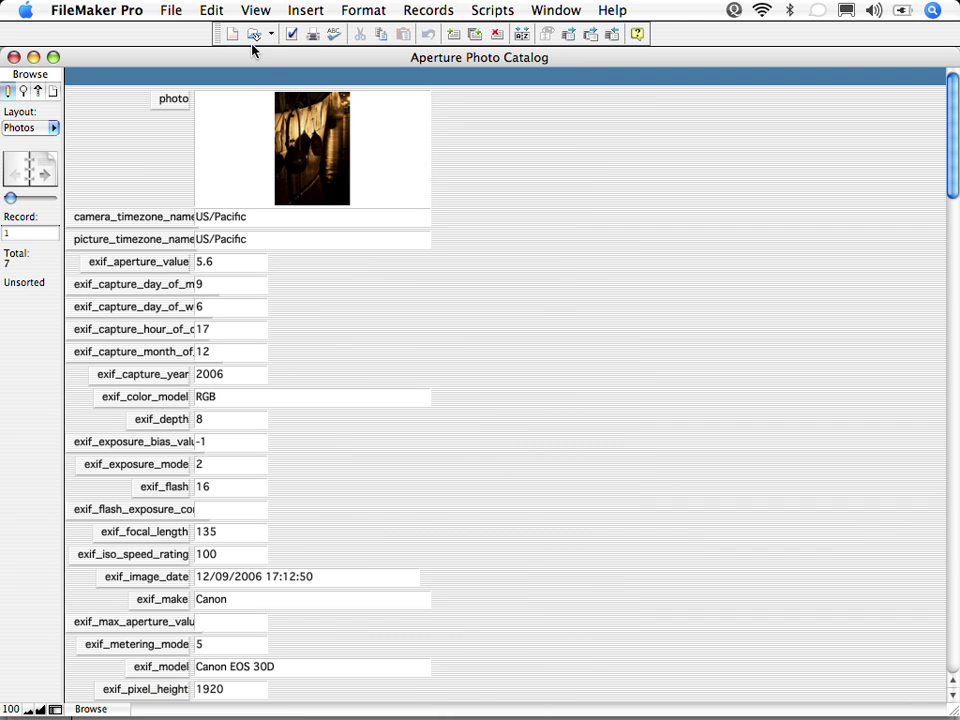
pyautogui.click(33, 177)
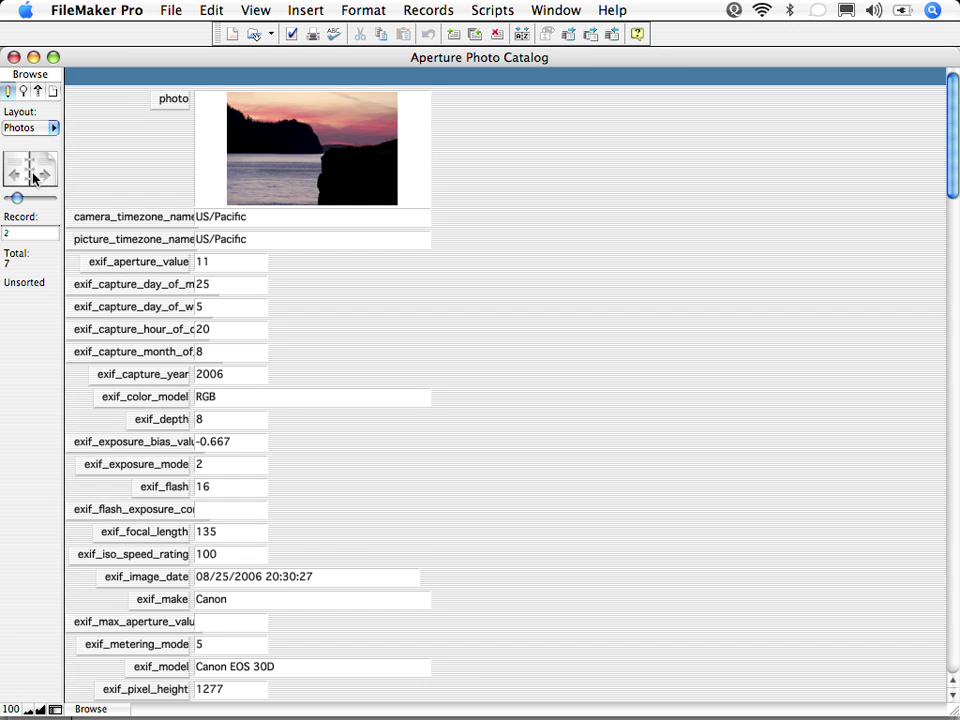
pyautogui.click(33, 177)
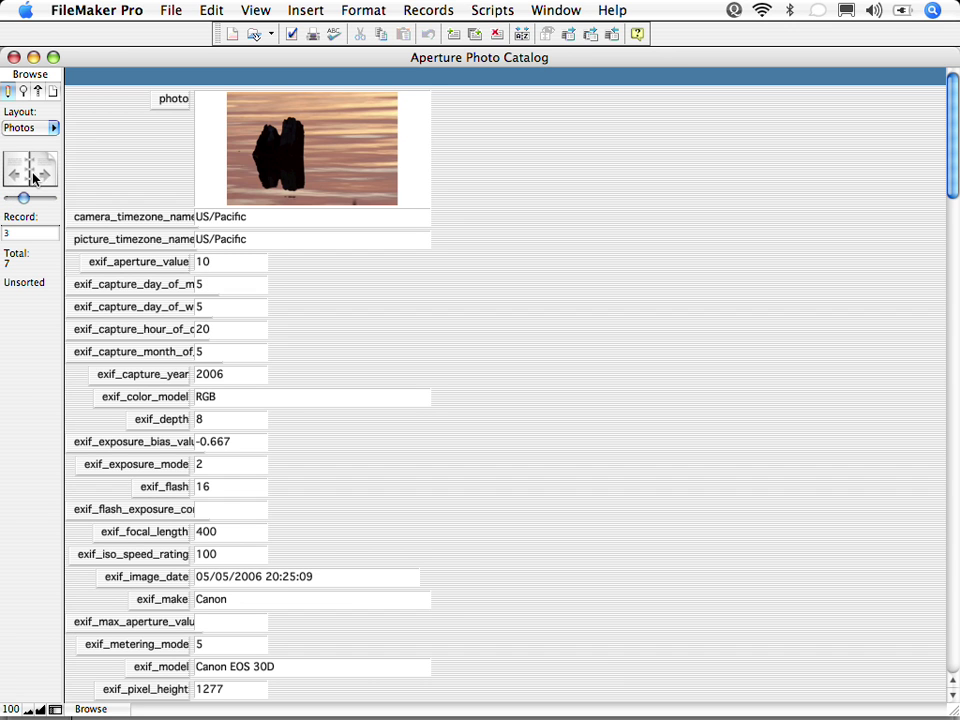
pyautogui.click(33, 177)
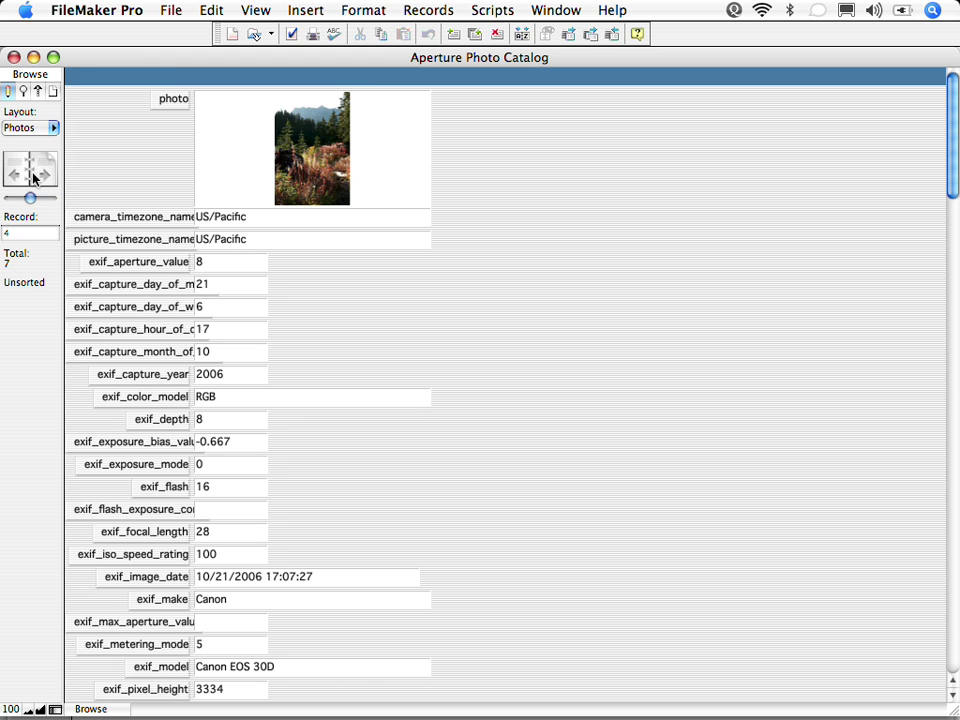
pyautogui.click(33, 177)
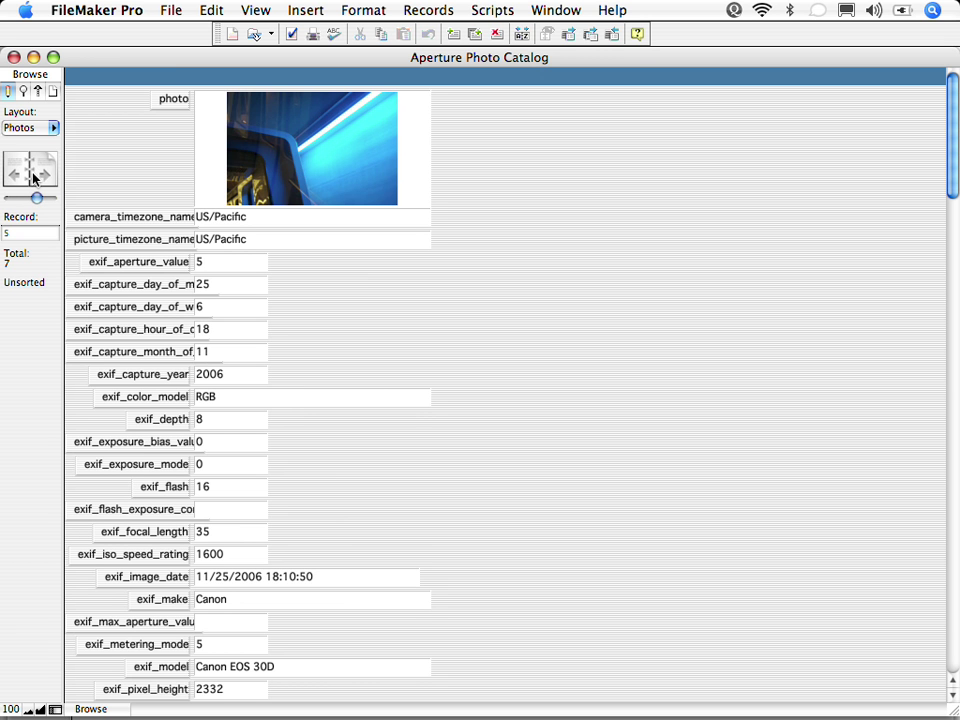
pyautogui.click(33, 177)
pyautogui.click(33, 177)
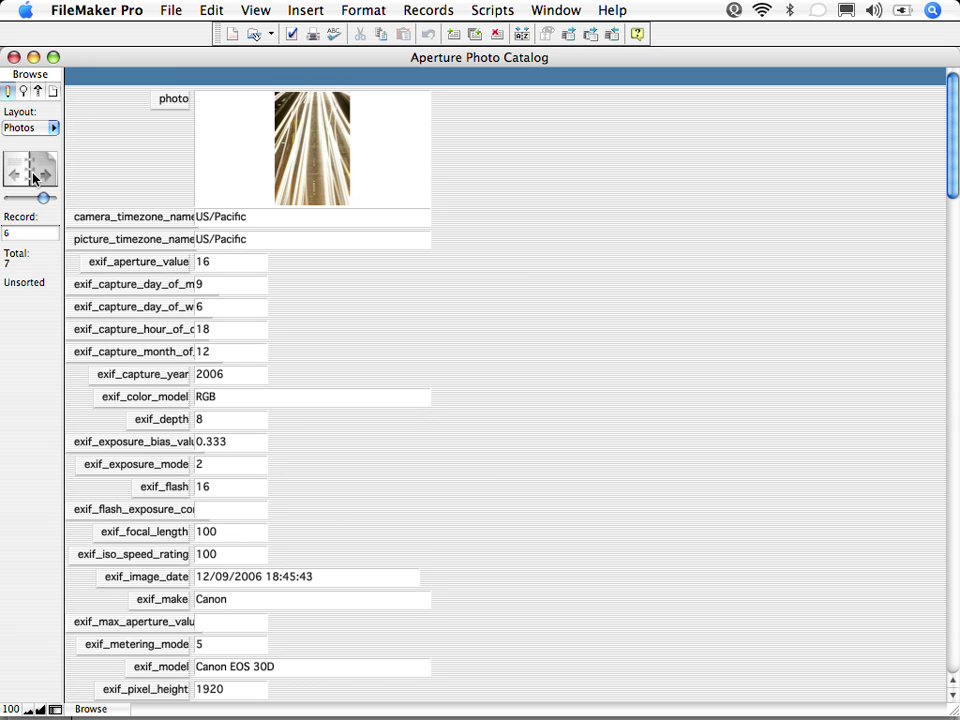